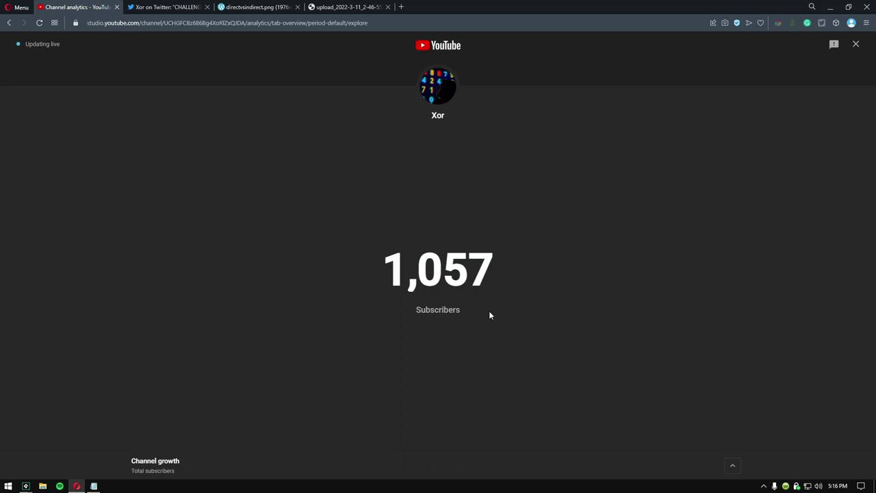
Review the $500 GameMaker Global Illumination challenge tweet and the direct versus indirect lighting comparison images.
left_click(169, 6)
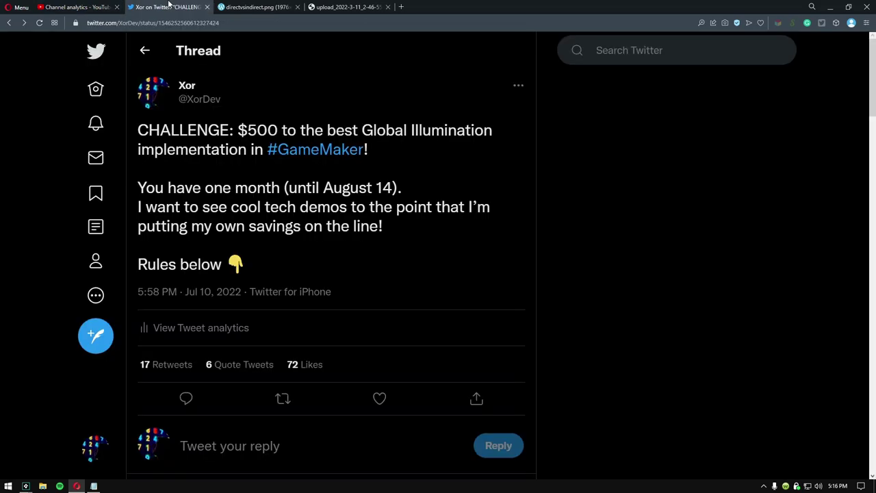
left_click_drag(251, 129, 406, 171)
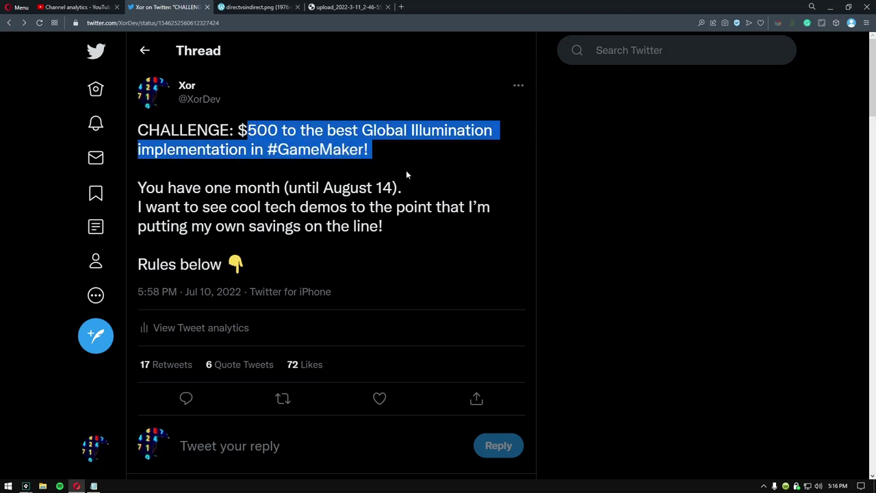
left_click(257, 7)
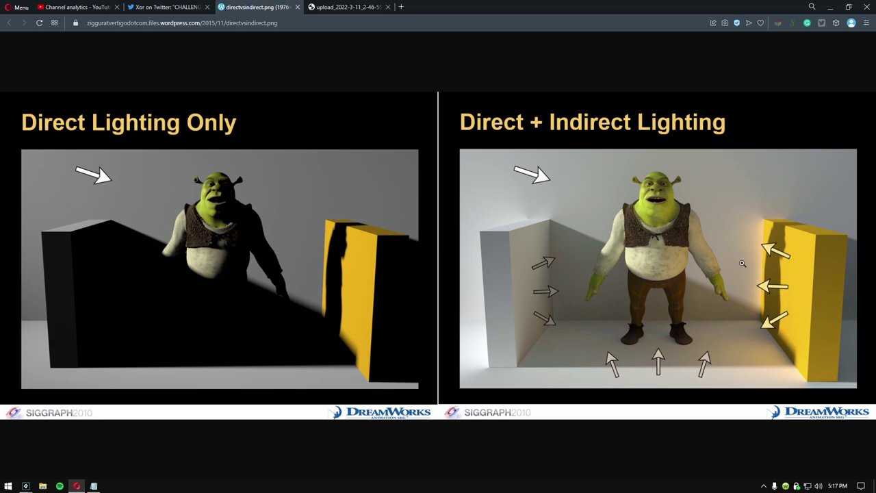
left_click(327, 7)
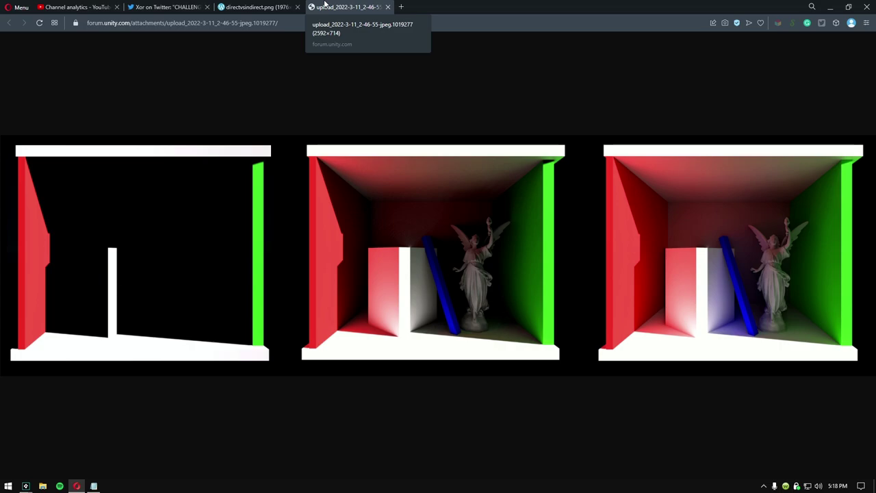
Read the challenge rules in the tweet thread, highlighting the GameMaker version and public source code requirements.
left_click(195, 5)
scroll(373, 291, "down", 5)
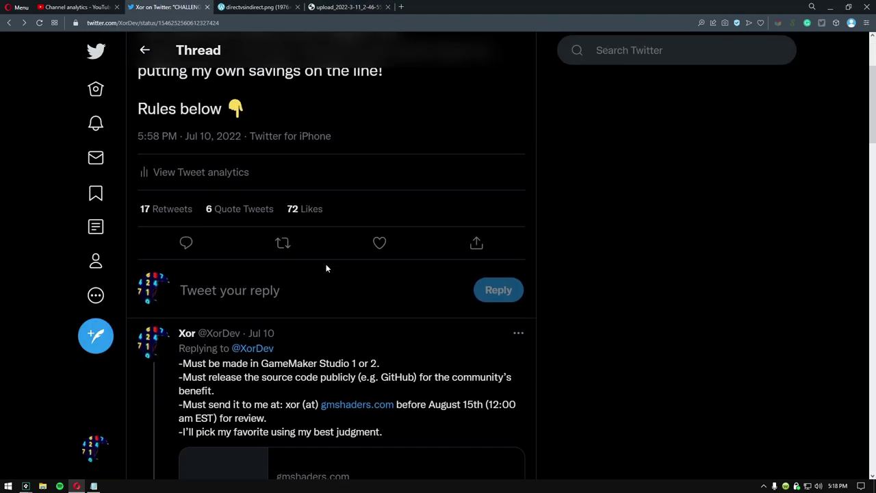
left_click_drag(182, 139, 394, 142)
left_click(267, 156)
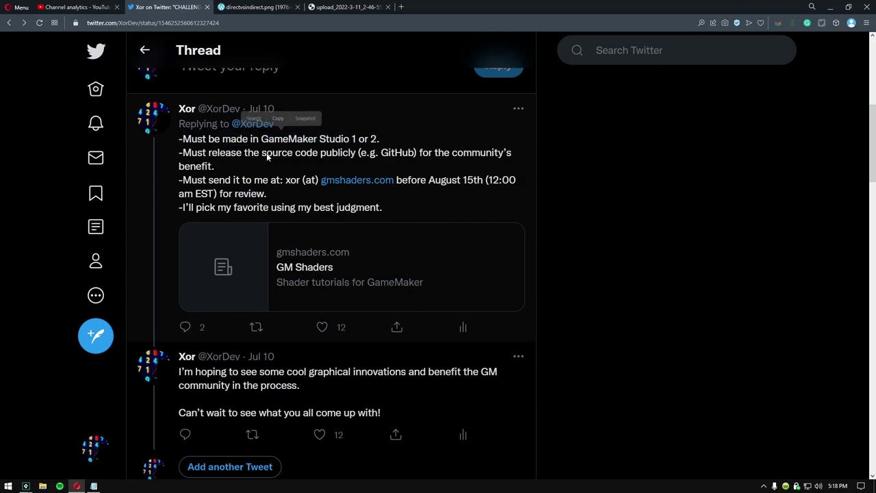
left_click_drag(242, 149, 469, 146)
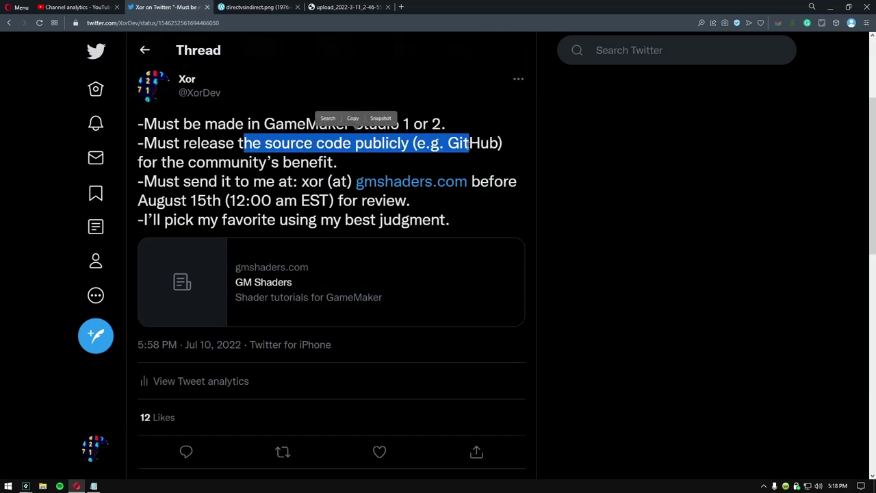
left_click(259, 166)
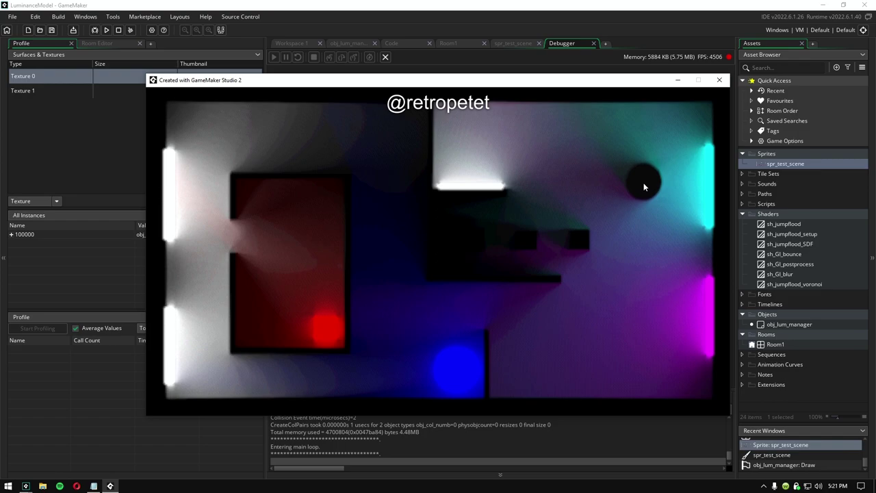
Try the running 2D lighting demo, inspect its test scene sprite, and list its surfaces in the debugger to preview their thumbnails.
left_click_drag(501, 355, 636, 271)
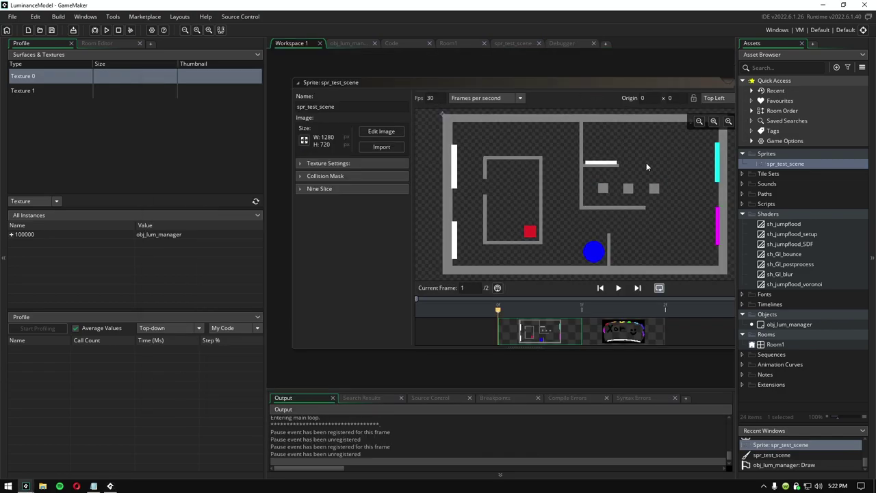
middle_click_drag(646, 162, 613, 164)
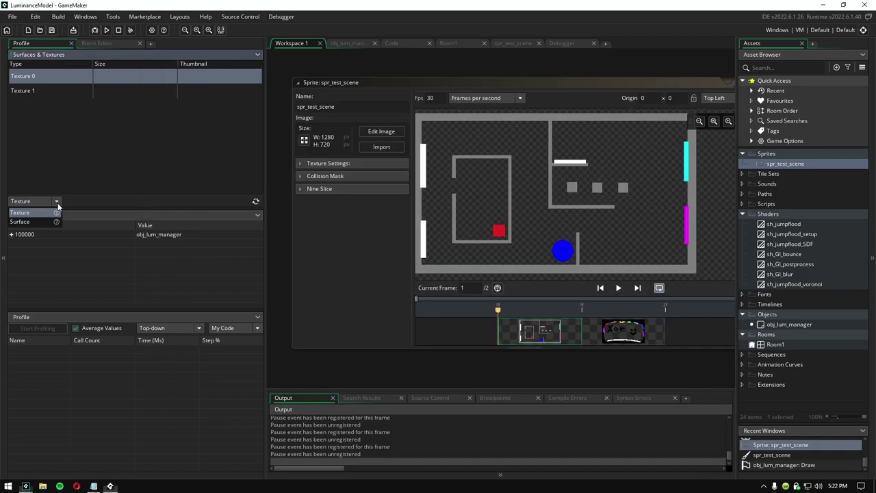
left_click(20, 221)
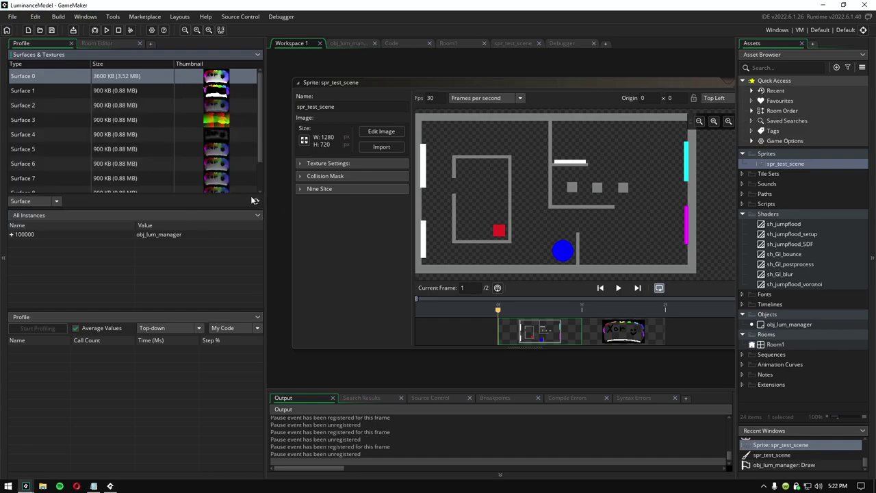
mouse_move(214, 91)
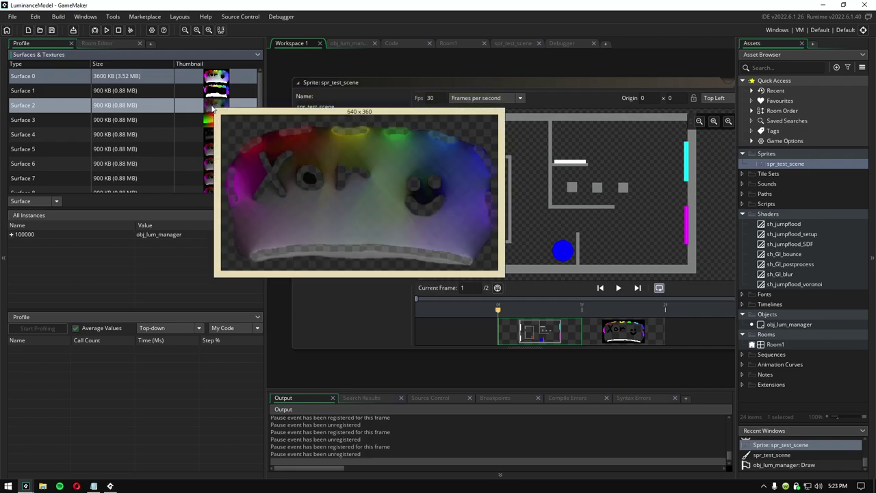
mouse_move(210, 139)
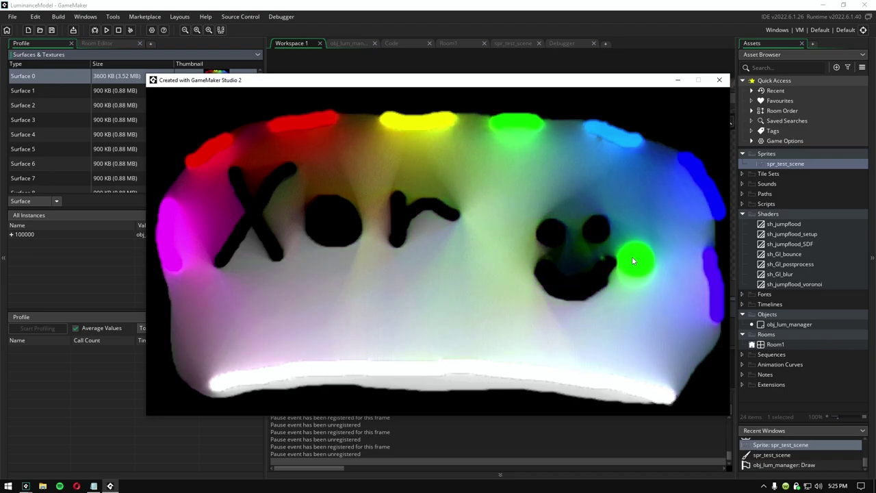
left_click(458, 289)
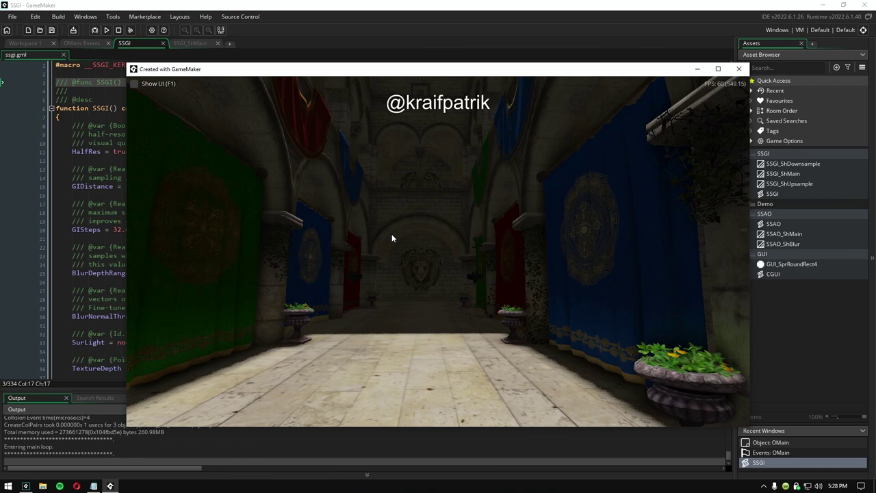
Show the SSGI demo's settings interface and set the second sun direction component to 0.
key("s")
mouse_move(391, 234)
right_mouse_down()
mouse_move(388, 244)
mouse_move(392, 237)
right_mouse_up()
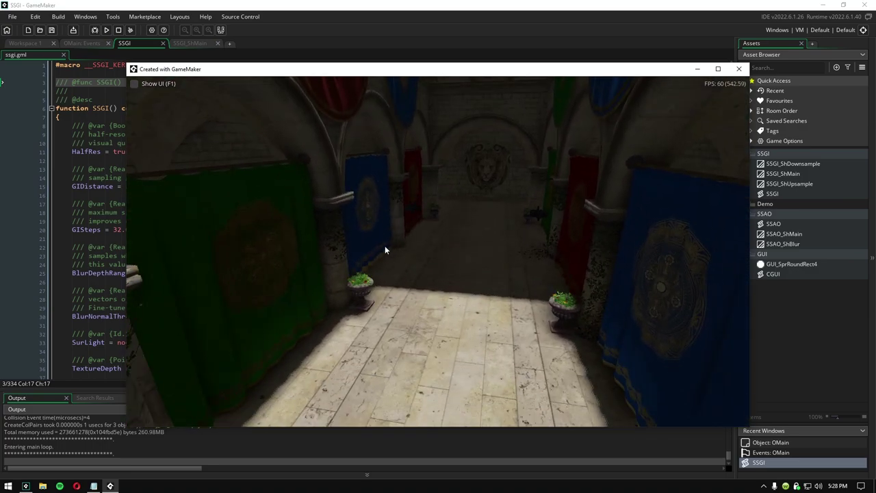
left_click(134, 83)
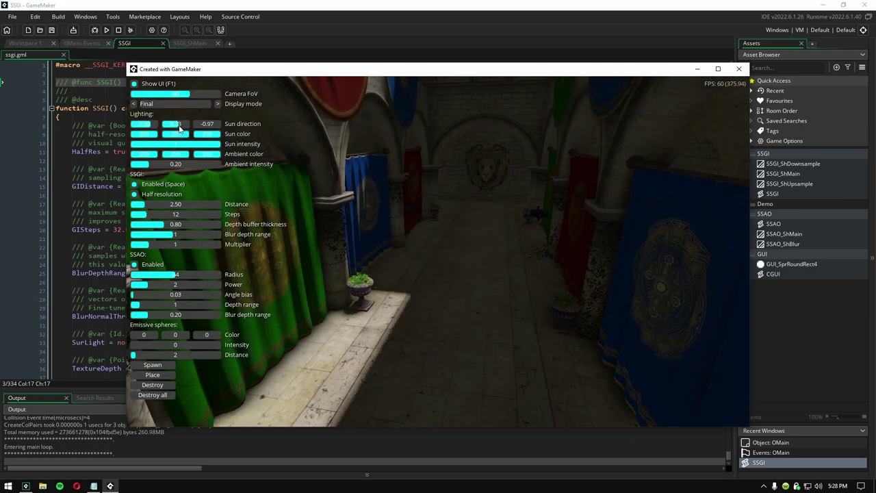
left_click_drag(177, 129, 176, 129)
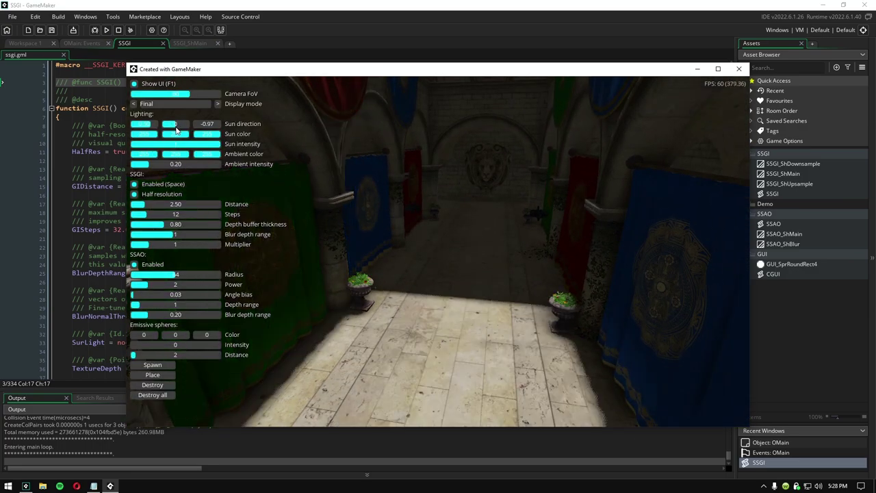
Set the ambient intensity to 0.16 and change the ambient color to a dimmer, slightly bluish tone.
left_click_drag(158, 167, 129, 168)
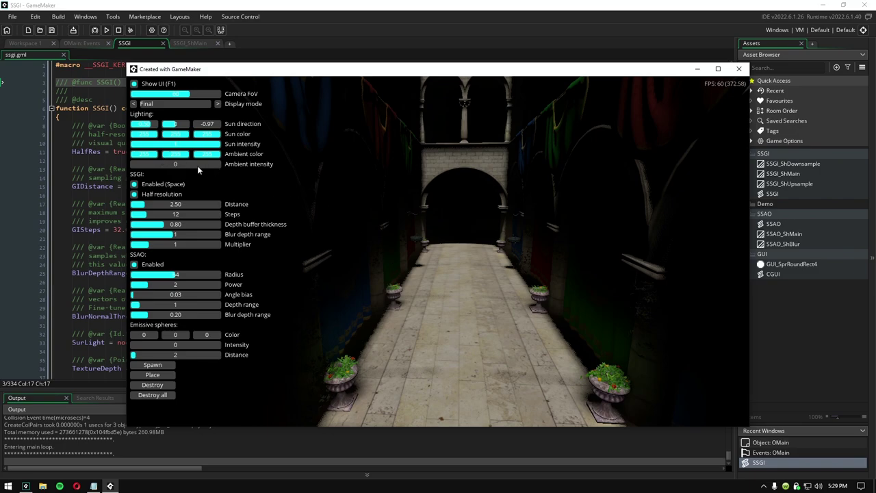
left_click_drag(175, 165, 231, 161)
left_click_drag(178, 155, 172, 152)
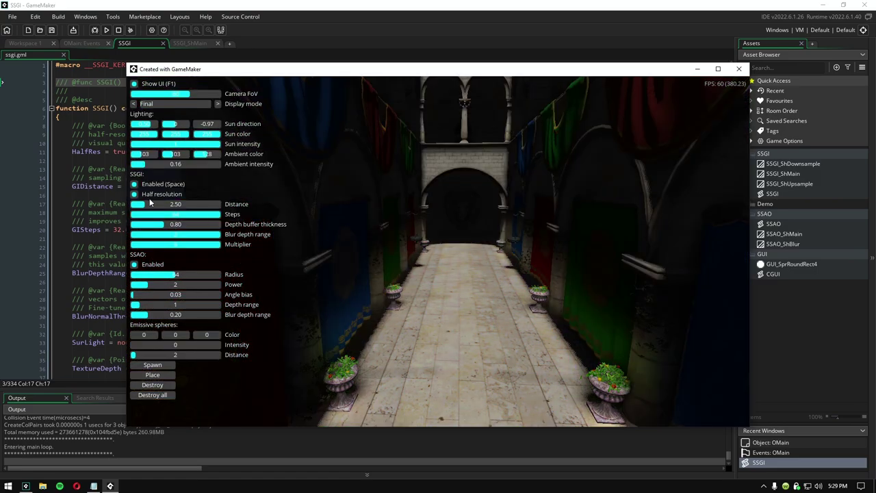
Disable half resolution for SSGI and raise its sampling distance to roughly the middle of the range.
left_click(139, 195)
left_click_drag(171, 205, 196, 214)
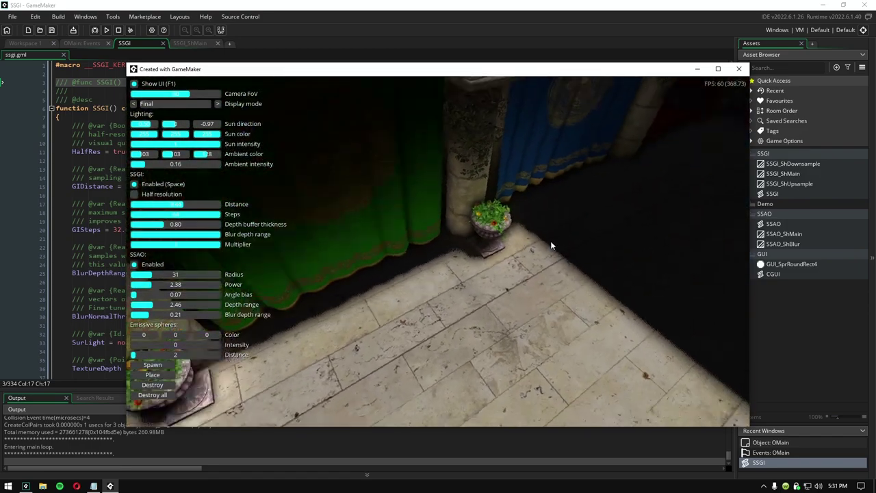
Set the third sun direction component to about -0.26 for low-angle sunlight in the hall.
right_click_drag(551, 240, 490, 227)
left_click(207, 125)
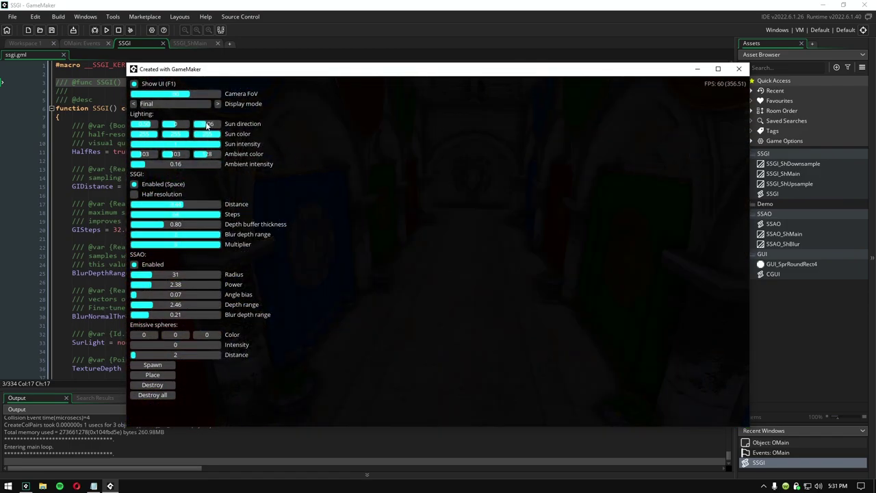
left_click_drag(207, 125, 204, 134)
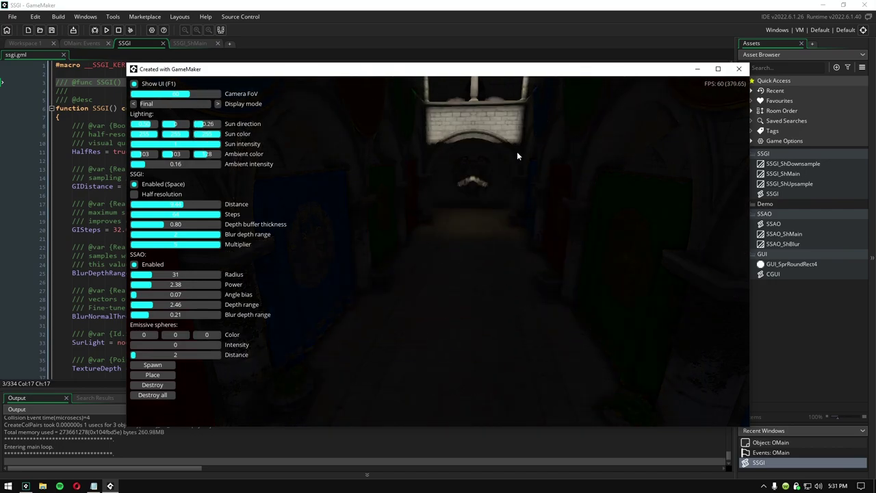
Examine the hall's lit end wall, archway and side columns from several distances and angles.
key("w")
right_click_drag(478, 229, 478, 217)
key("s")
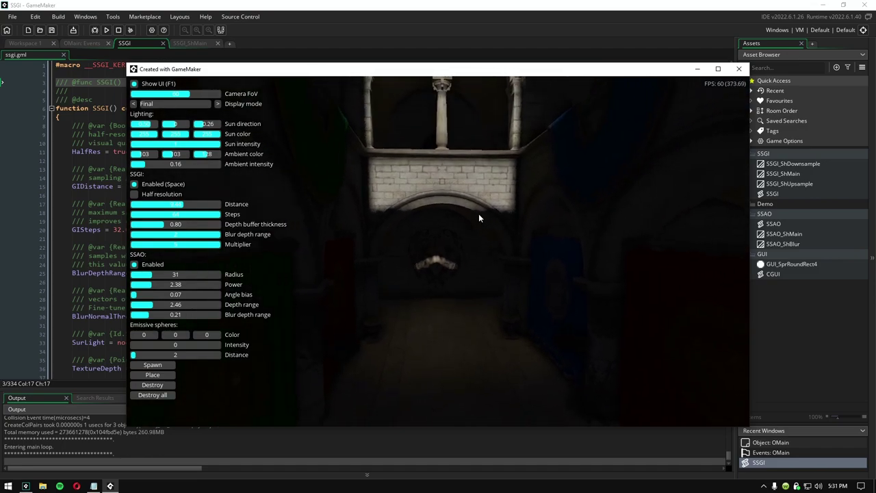
key("w")
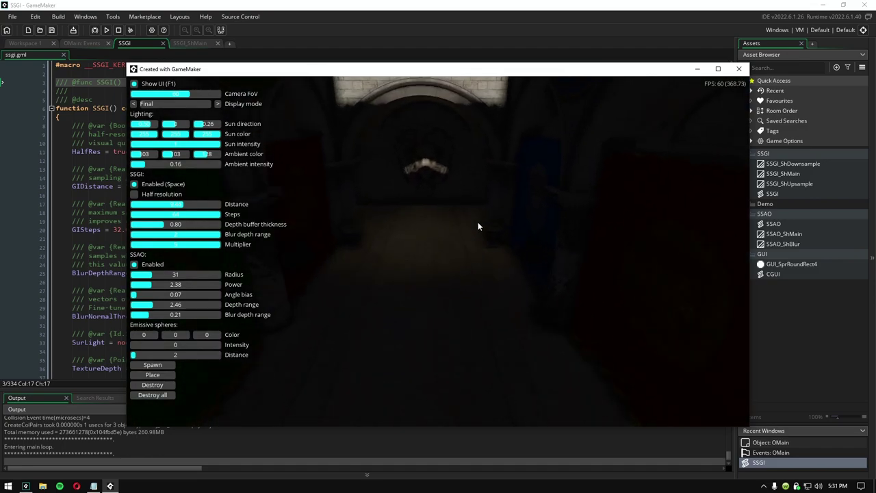
key("s")
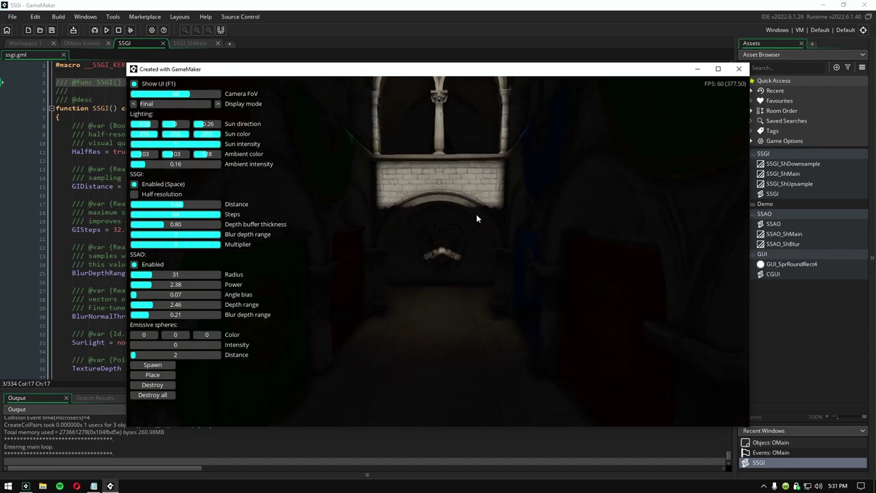
key("w")
key("e")
right_click_drag(477, 214, 514, 226)
key("s")
key("w")
key("a")
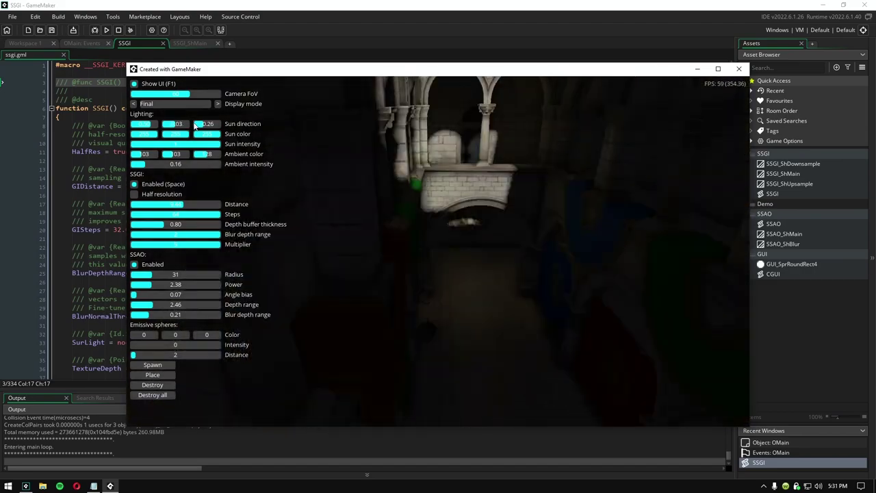
Set the third sun direction component to -0.48 and view the sunlit hall from farther back.
left_click_drag(204, 124, 201, 132)
key("w")
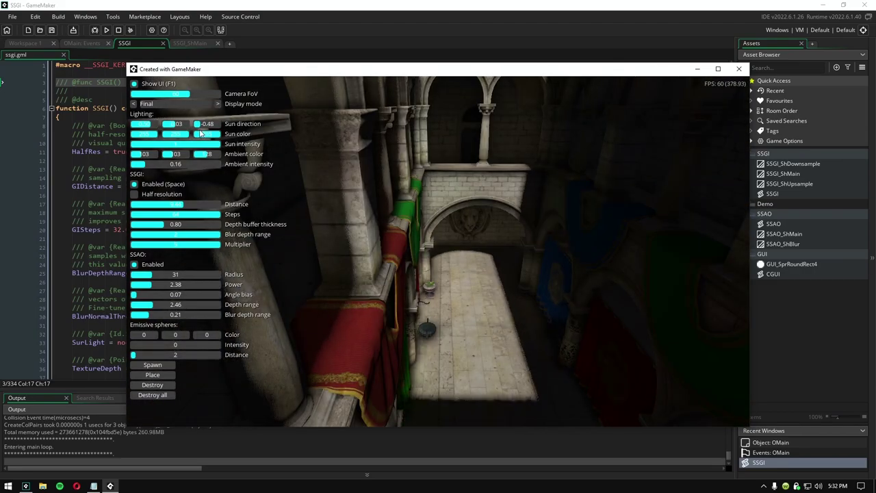
key("s")
right_click_drag(476, 237, 477, 241)
key("d")
key("s")
Cycle the display mode through BaseColor, Normal and SSAO to SSGI.
left_click(217, 105)
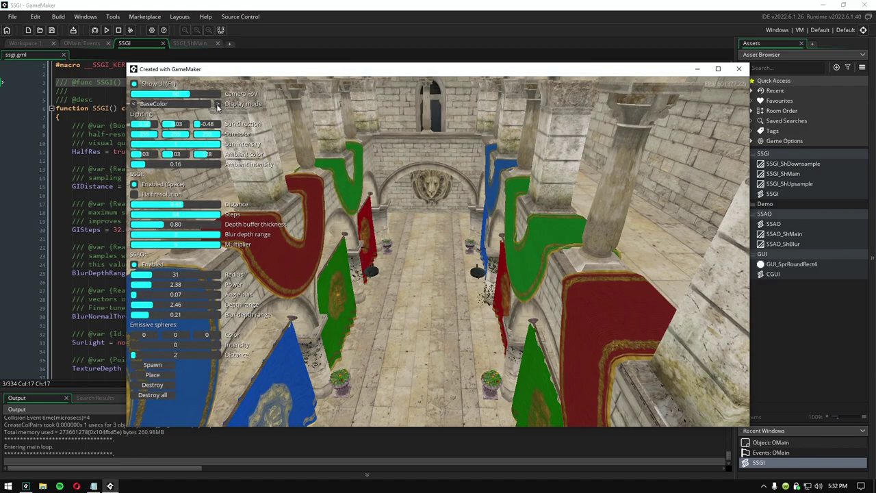
left_click(217, 105)
left_click(217, 106)
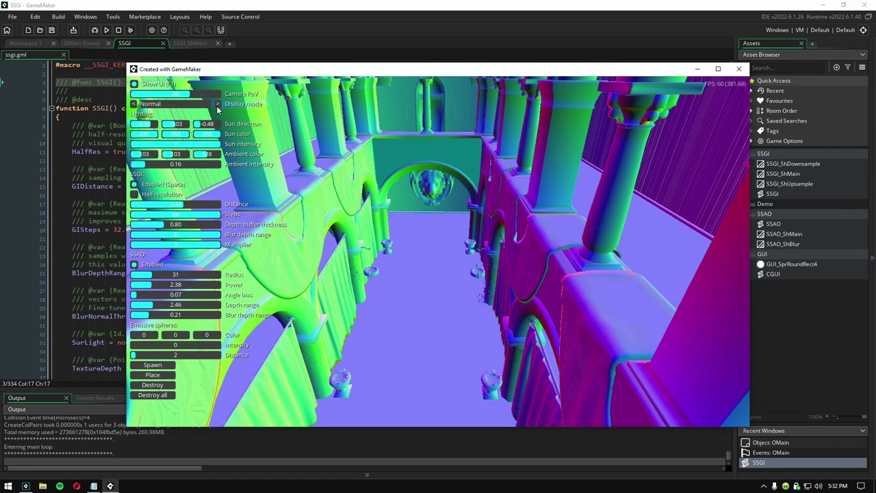
left_click(217, 106)
left_click(216, 106)
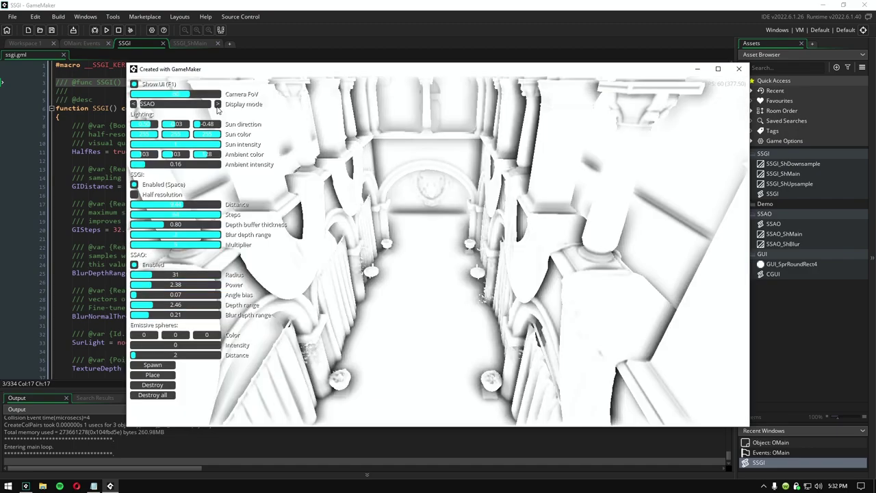
left_click(217, 105)
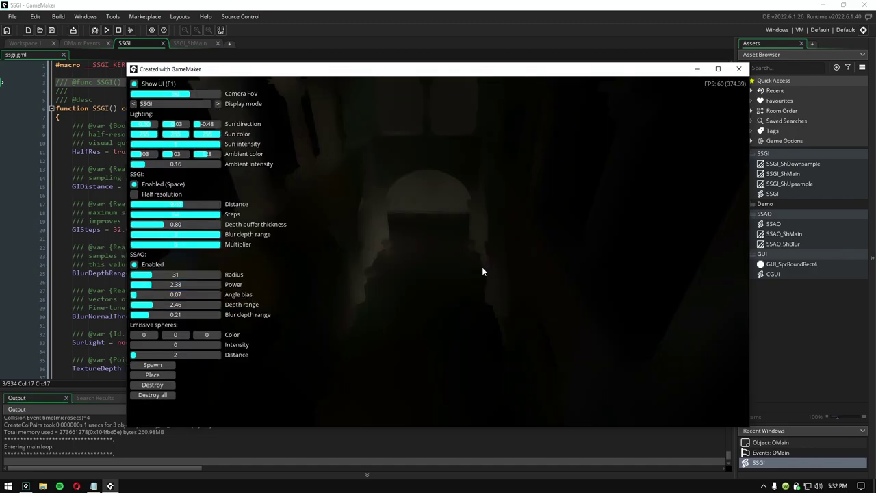
Examine the isolated SSGI bounce lighting up close on the hall's columns, curtains and arches.
right_click_drag(483, 267, 496, 150)
key("w")
key("w")
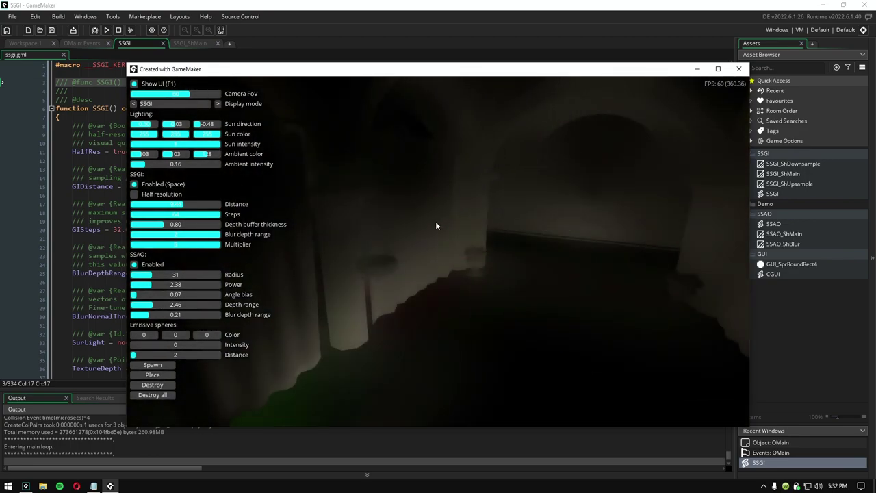
right_click_drag(380, 352, 402, 349)
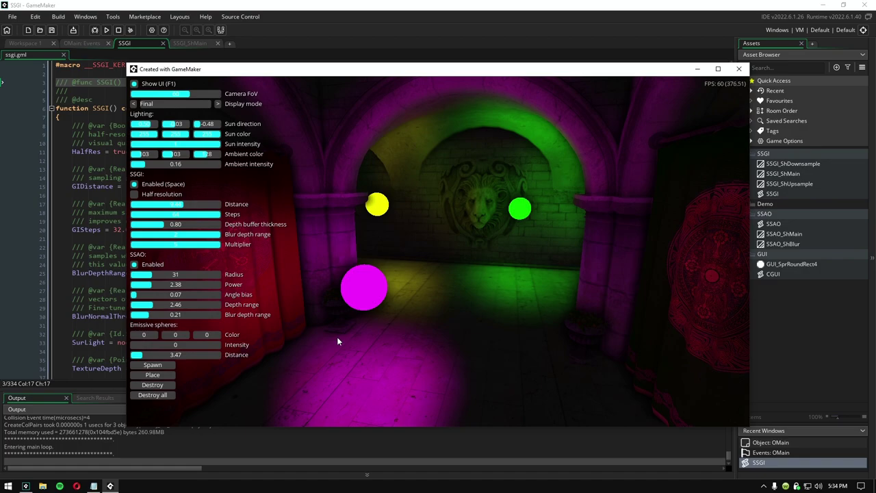
Examine the colored light that the yellow, green and magenta emissive spheres cast on the archway and floor.
right_click_drag(337, 337, 339, 337)
key("w")
right_click_drag(338, 336, 258, 338)
key("w")
key("s")
key("w")
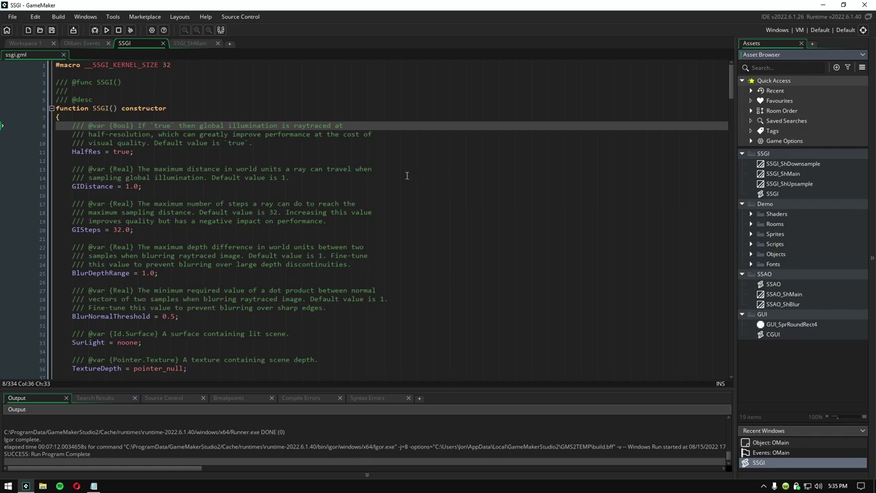
Read through the SSGI script from its configuration variables and shader uniforms down to the Render function.
scroll(449, 183, "down", 10)
scroll(403, 185, "down", 20)
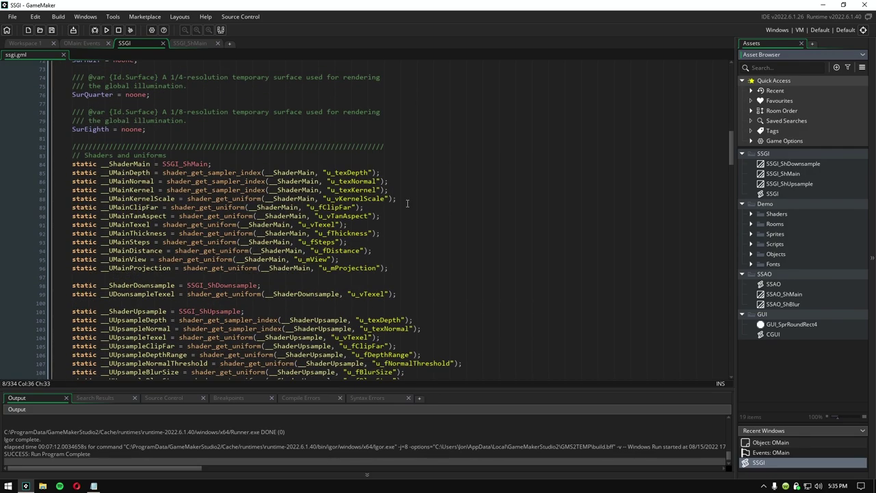
scroll(397, 214, "down", 20)
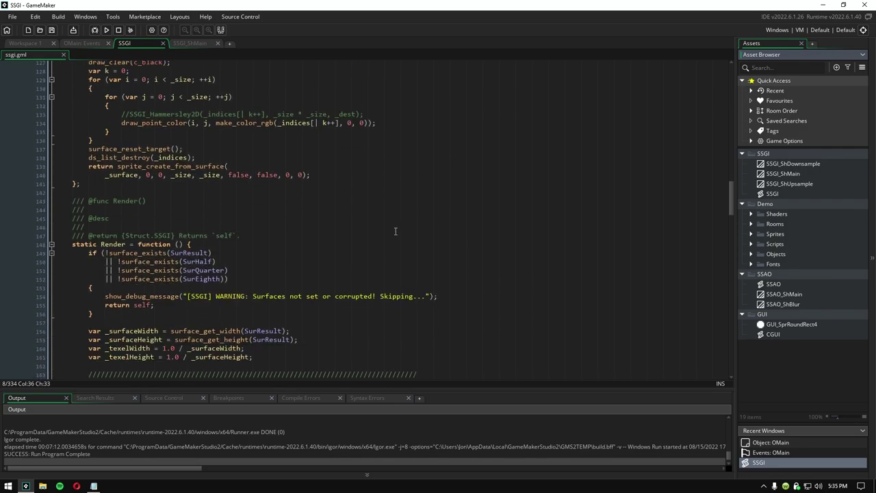
scroll(361, 320, "down", 2)
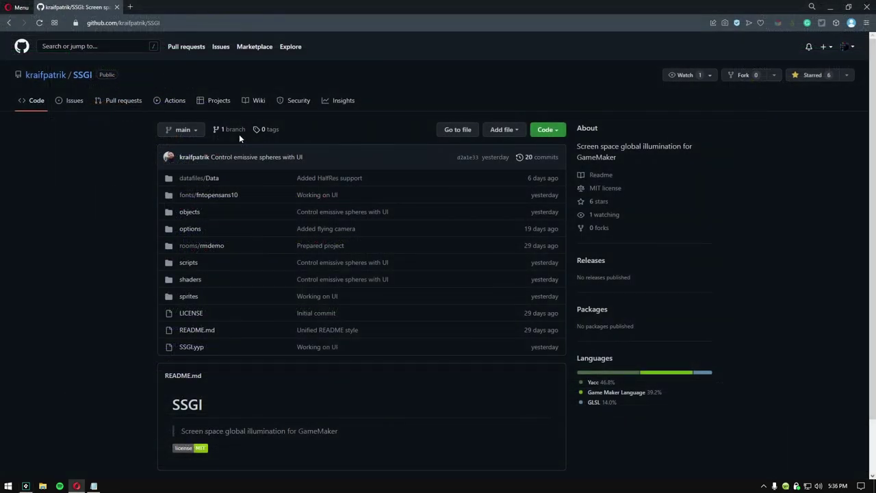
In the Opera browser, open the SSGI repository owner's GitHub profile, follow it to their Twitter page and browse the tweets.
left_click(45, 78)
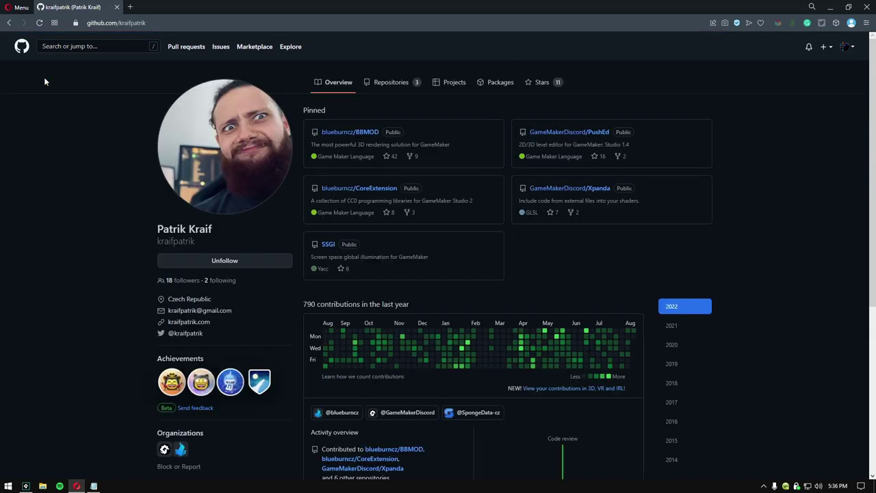
left_click(190, 334)
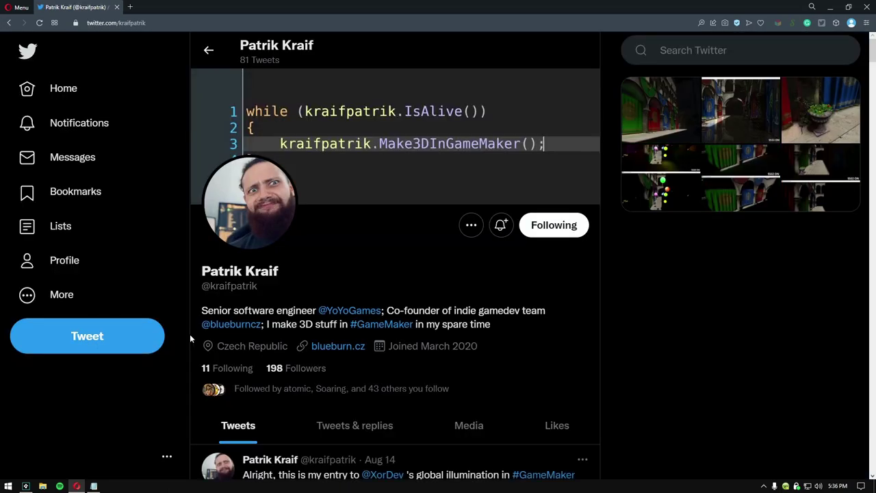
scroll(400, 288, "down", 5)
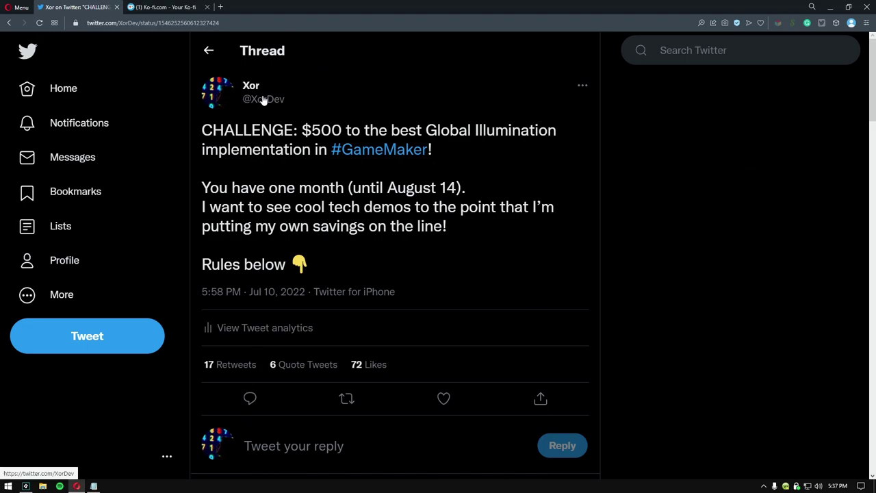
Preview the Twitter profile of the Global Illumination challenge's author and view the header of their Ko-fi page.
mouse_move(272, 108)
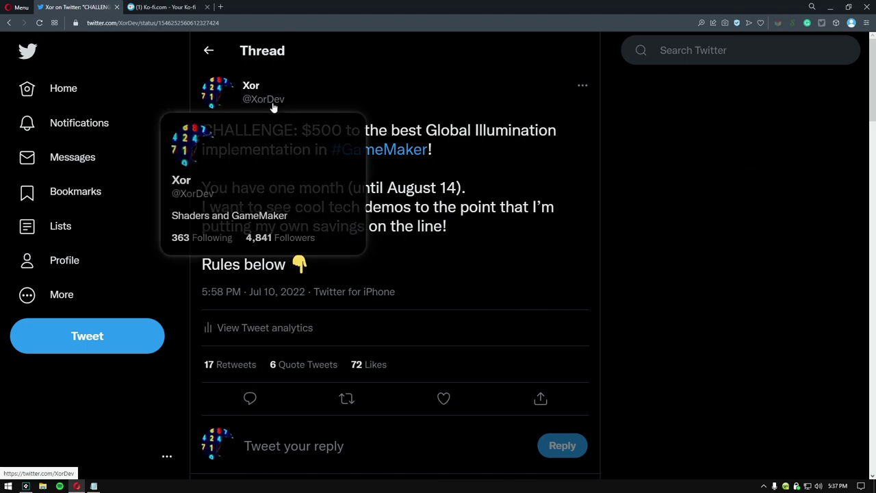
left_click_drag(273, 130, 331, 130)
left_click(164, 7)
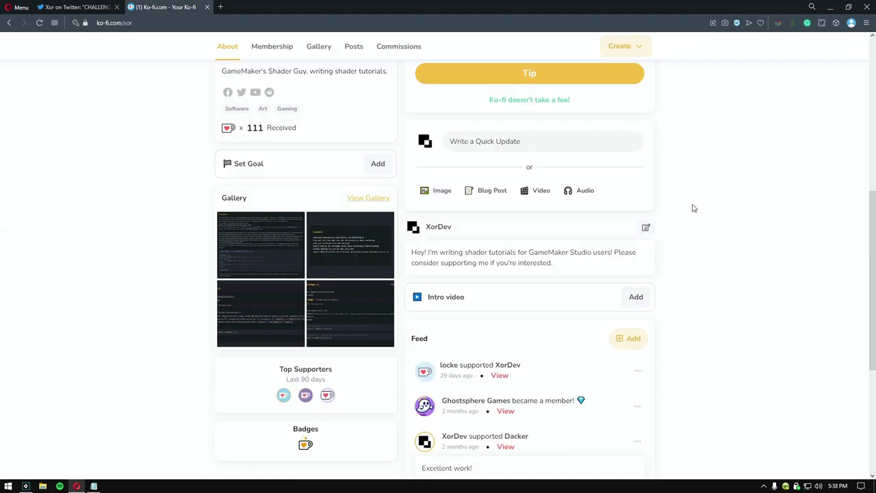
scroll(693, 208, "up", 4)
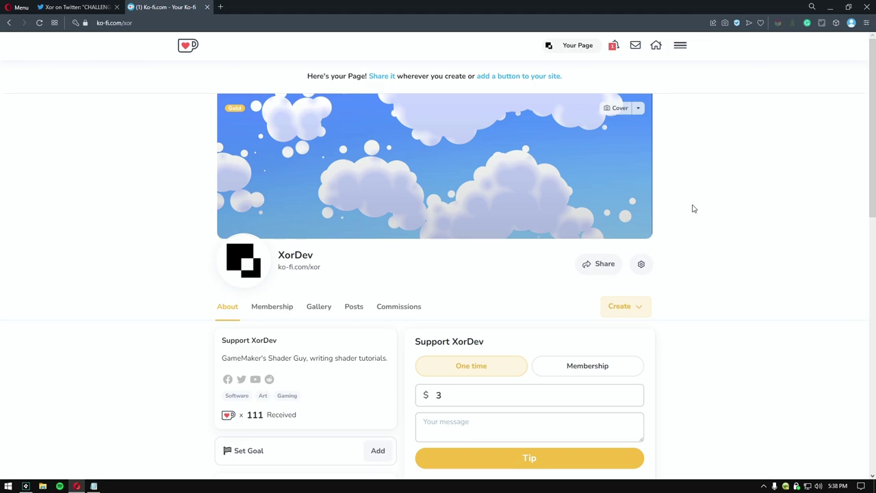